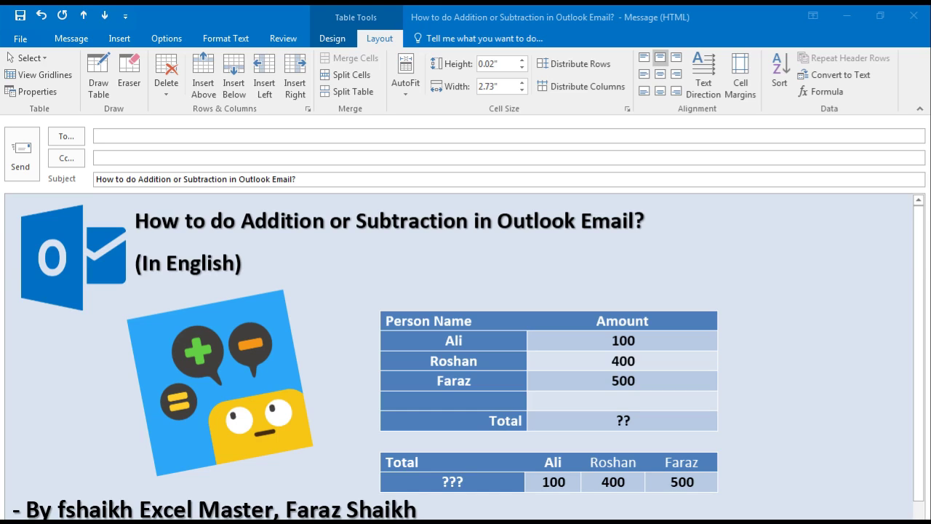
# Clear the ?? placeholder from the first table's Total amount cell.
pyautogui.click(443, 367)
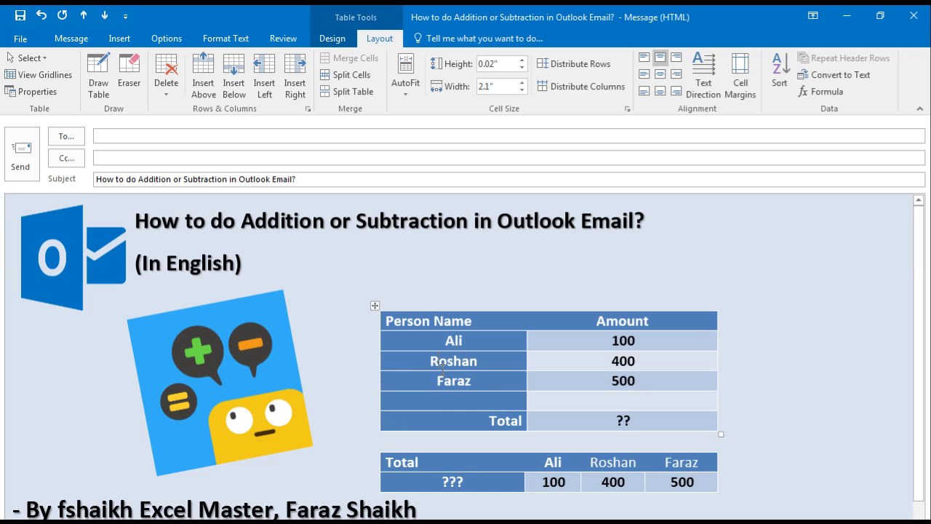
pyautogui.click(339, 250)
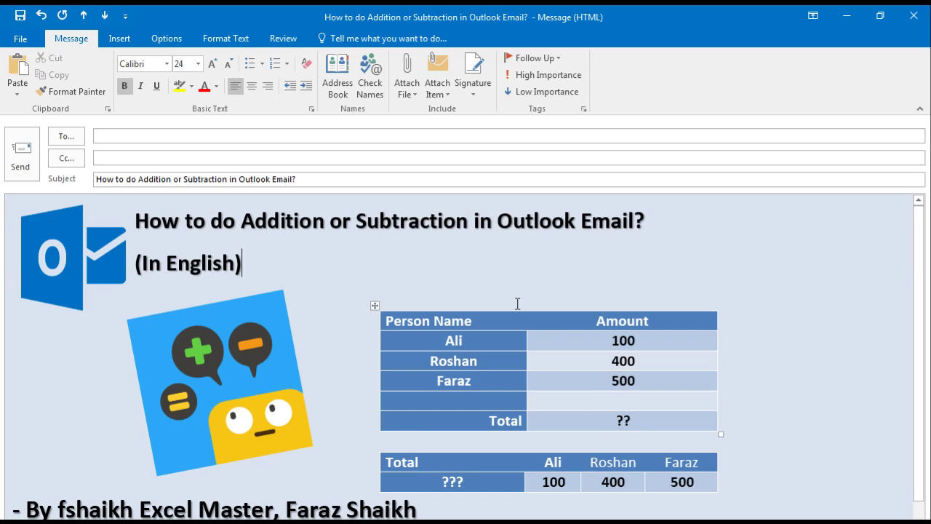
pyautogui.click(616, 420)
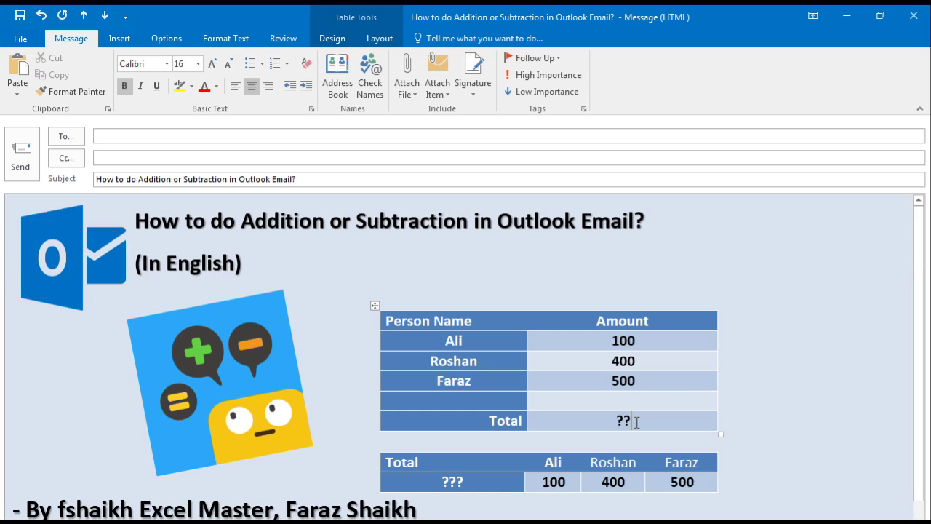
pyautogui.press('BackSpace')
pyautogui.press('BackSpace')
# Insert a =SUM(ABOVE) formula in the Total cell, totalling 100, 400 and 500 as 1000.
pyautogui.click(399, 221)
pyautogui.click(615, 420)
pyautogui.click(372, 41)
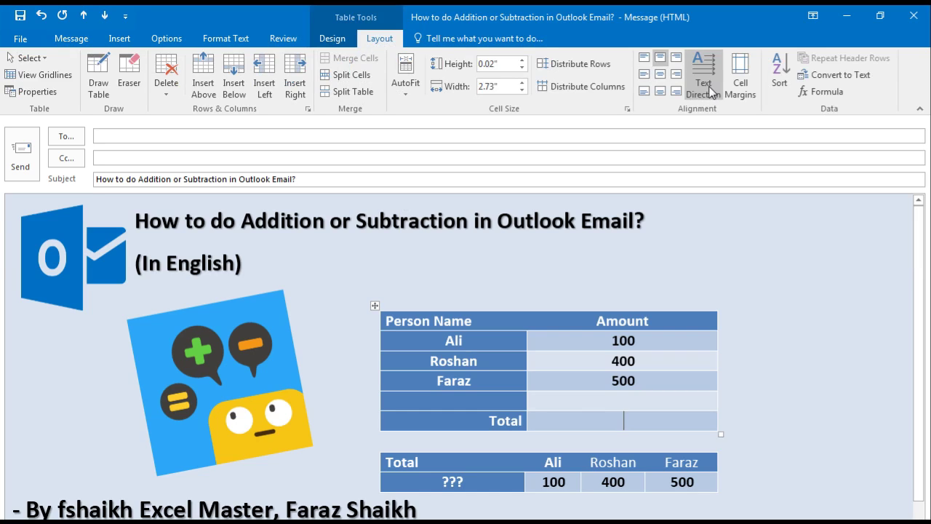
pyautogui.click(825, 91)
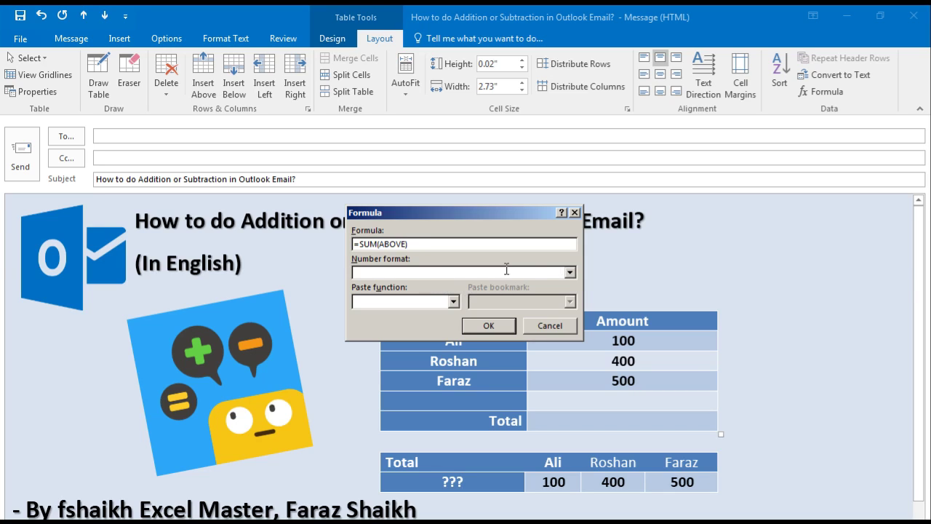
pyautogui.click(504, 324)
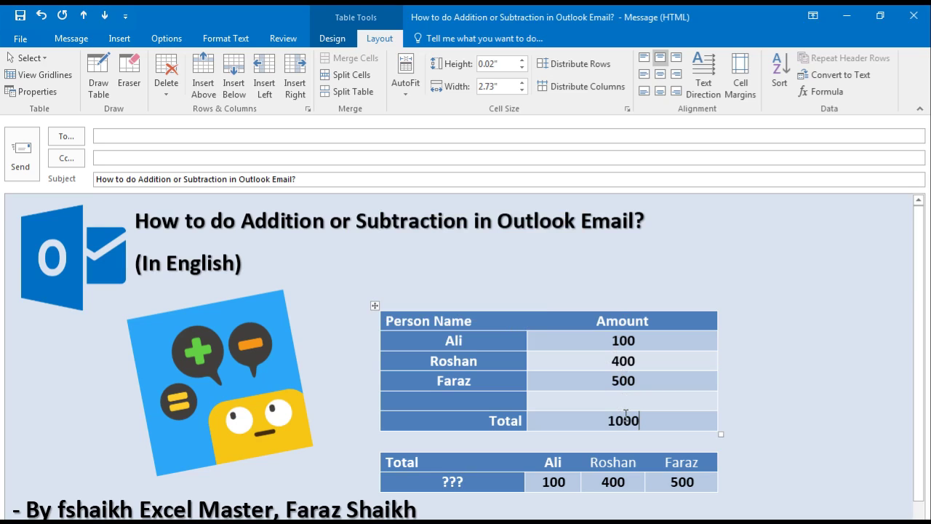
# Fill the blank row with the name Nisha and amount 400.
pyautogui.click(485, 405)
pyautogui.write('Nisha')
pyautogui.press('Tab')
pyautogui.write('400')
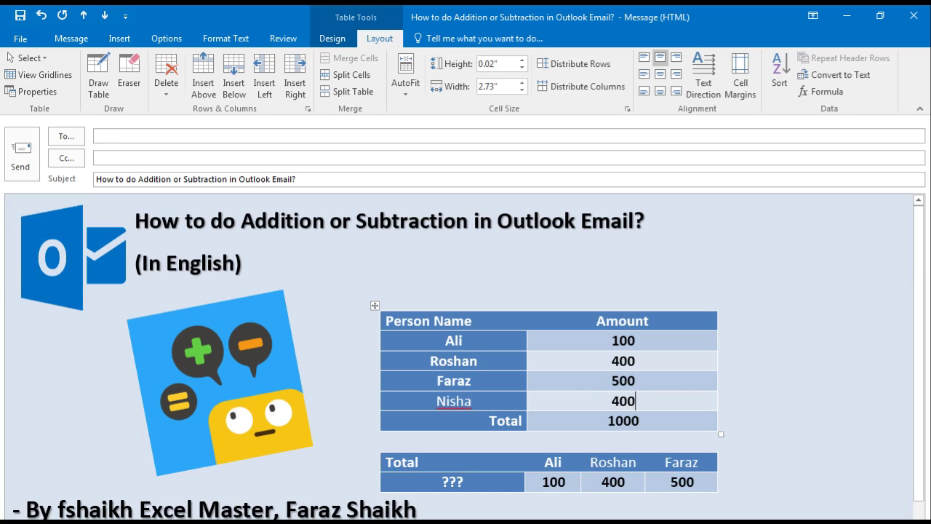
# Give the Total's SUM(ABOVE) formula the #,##0 number format.
pyautogui.click(623, 424)
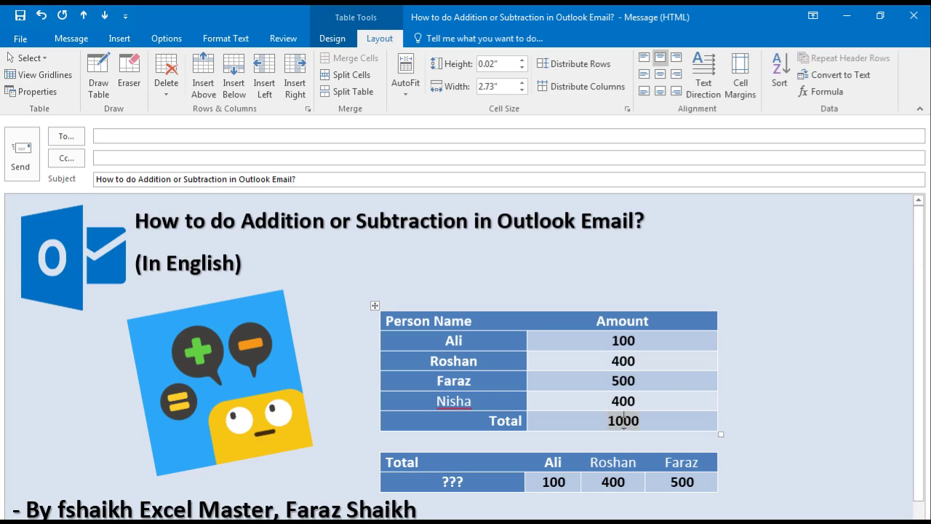
pyautogui.click(829, 92)
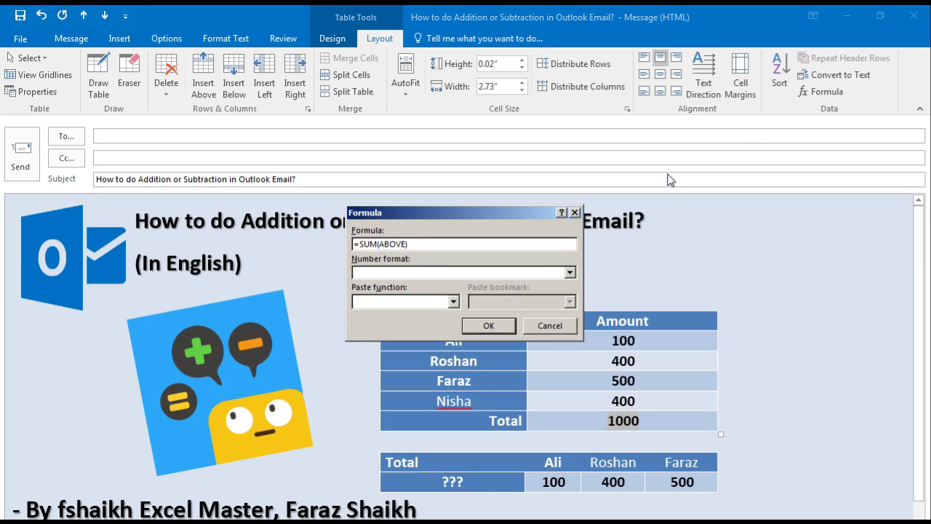
pyautogui.click(570, 272)
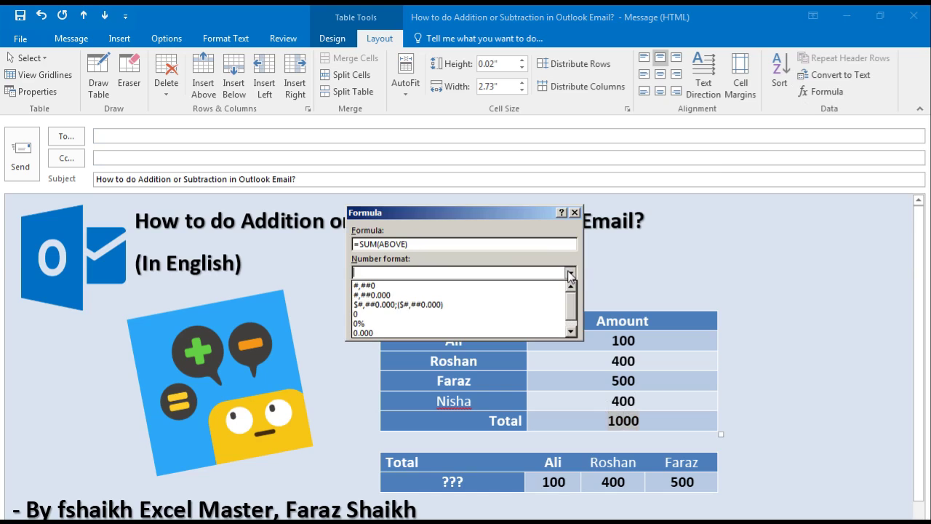
pyautogui.click(544, 286)
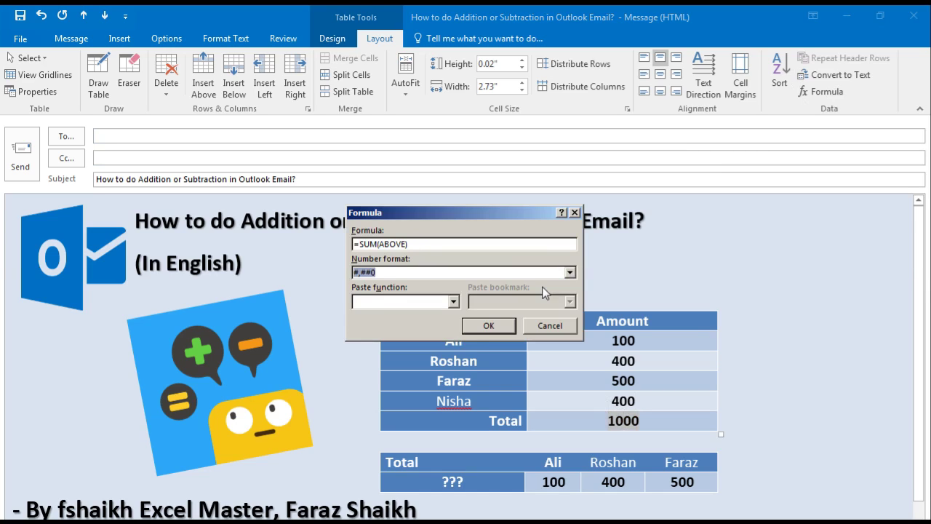
pyautogui.click(496, 332)
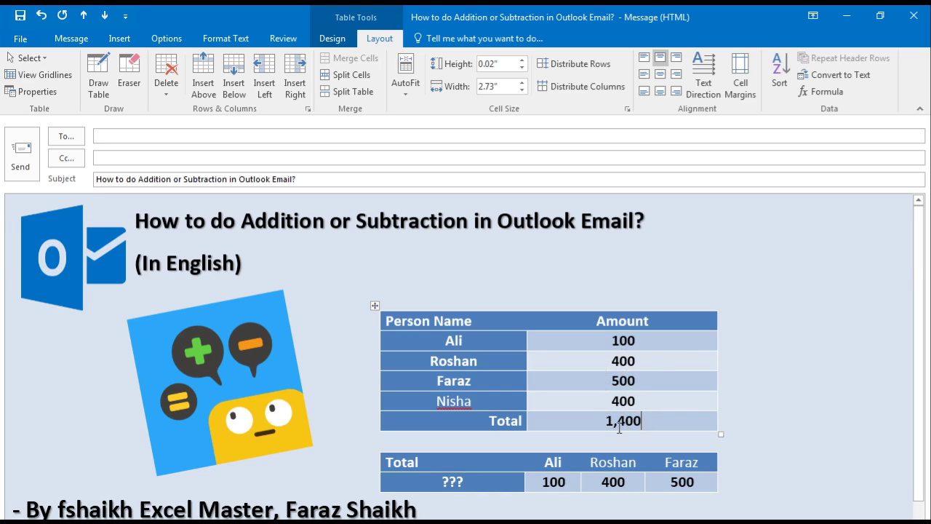
# Change Roshan's amount to -400 and recalculate the Total formula.
pyautogui.click(608, 359)
pyautogui.write('-')
pyautogui.click(634, 420)
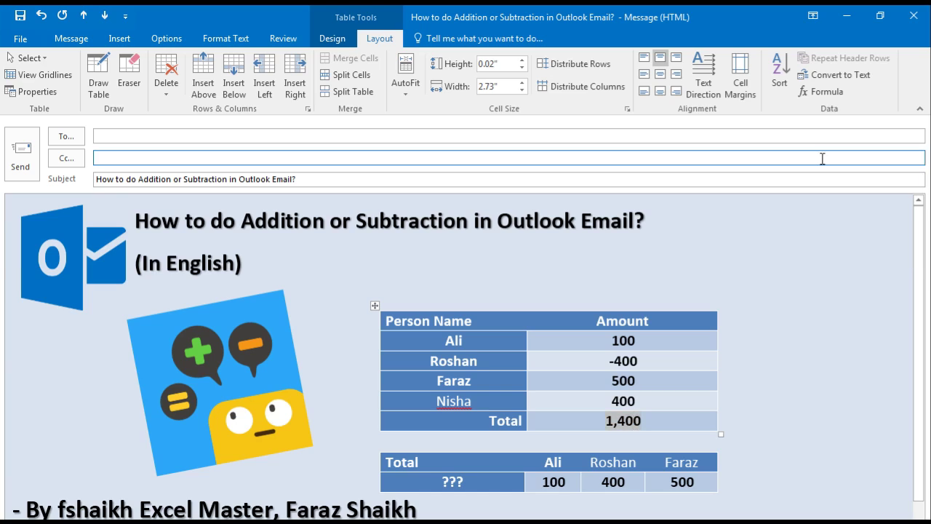
pyautogui.click(827, 94)
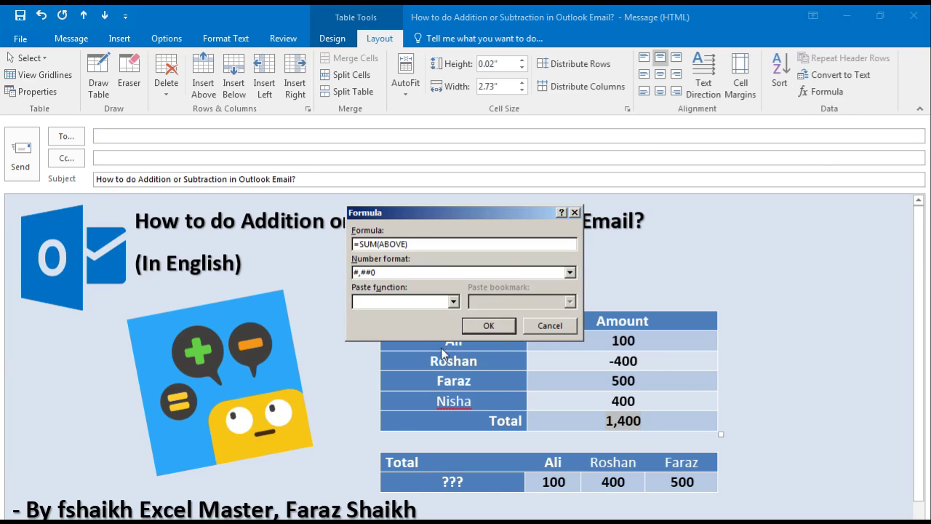
pyautogui.click(489, 326)
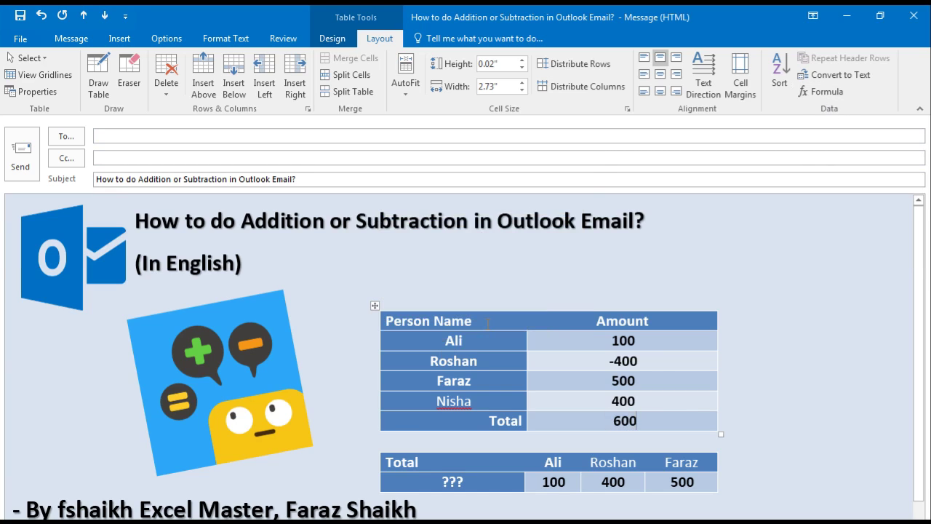
# Delete Roshan's amount and update the Total field with F9, giving 900.
pyautogui.doubleClick(622, 360)
pyautogui.press('Delete')
pyautogui.hotkey('ctrl', 'z')
pyautogui.click(628, 419)
pyautogui.click(821, 92)
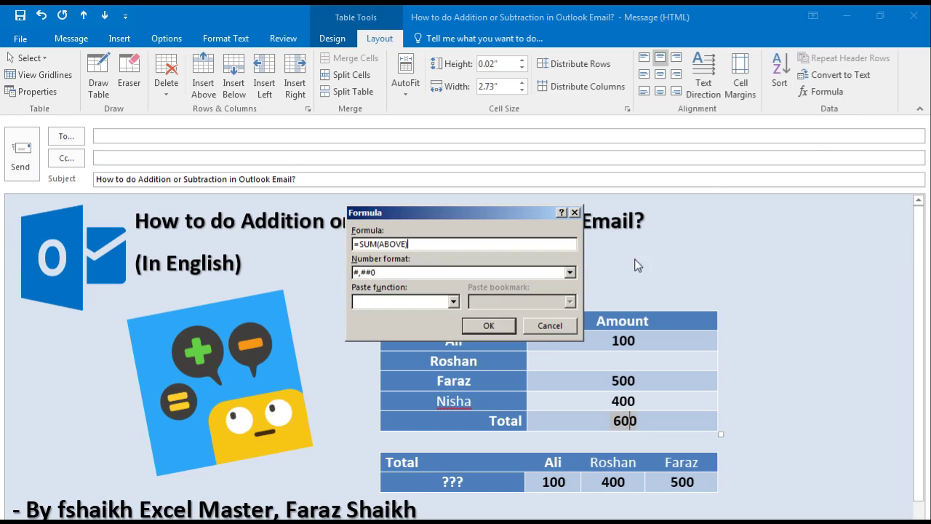
pyautogui.click(500, 326)
pyautogui.press('F9')
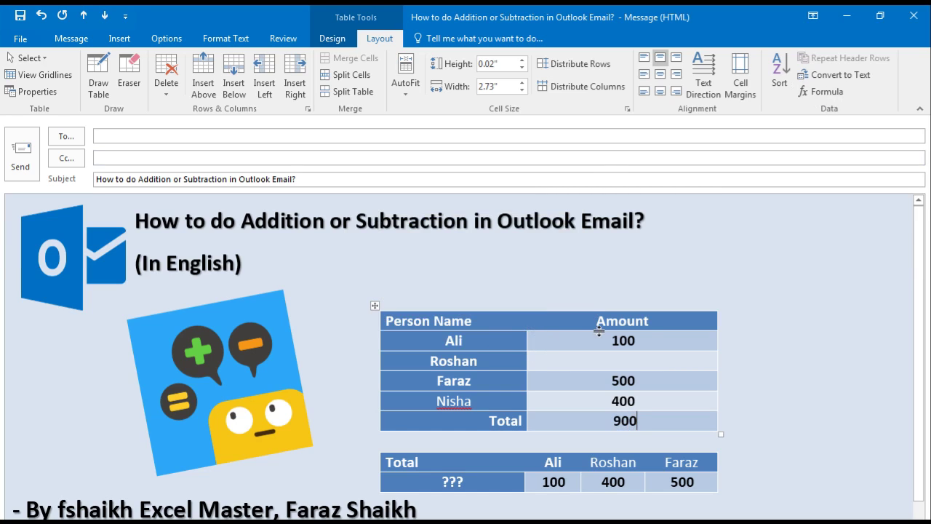
# Enter 0 as Roshan's amount and re-run the Total's =SUM(ABOVE) formula.
pyautogui.click(629, 362)
pyautogui.write('0')
pyautogui.click(630, 420)
pyautogui.click(818, 93)
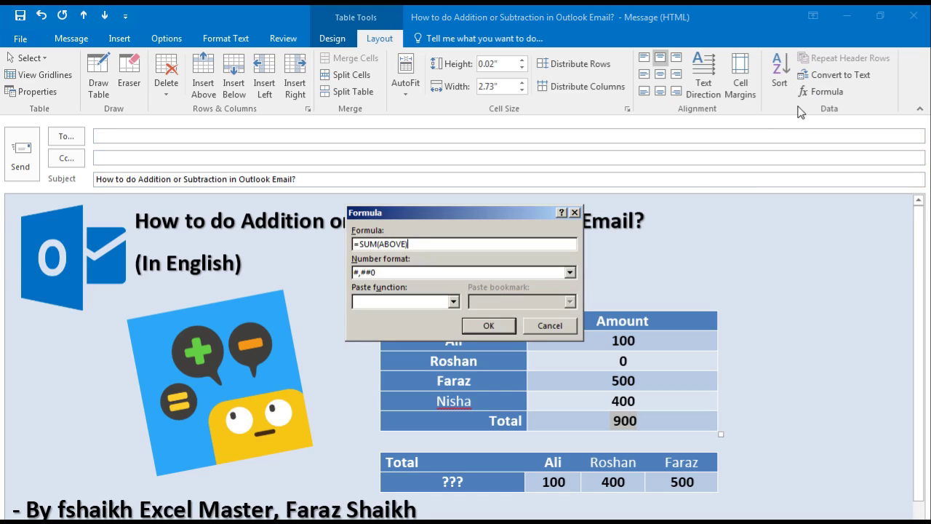
pyautogui.click(496, 325)
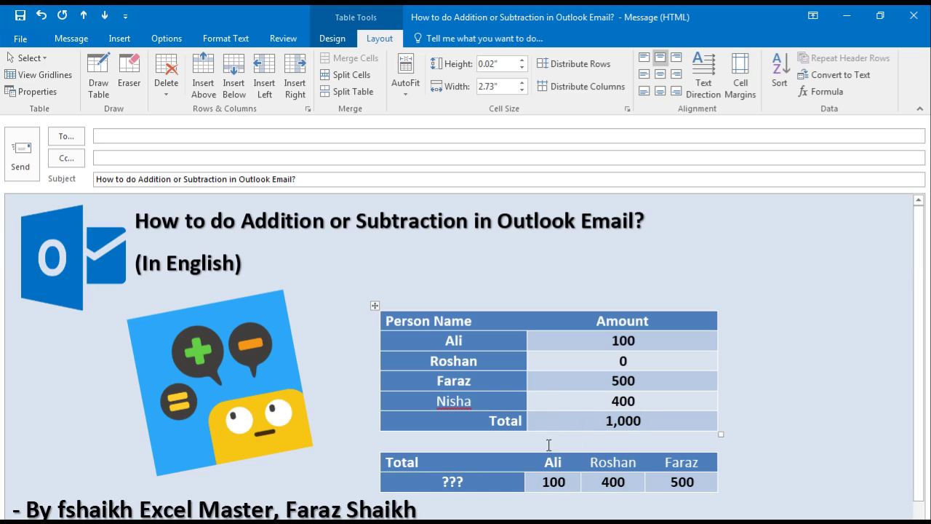
# Delete the ??? placeholder from the second table's total cell.
pyautogui.click(452, 488)
pyautogui.doubleClick(452, 482)
pyautogui.press('Delete')
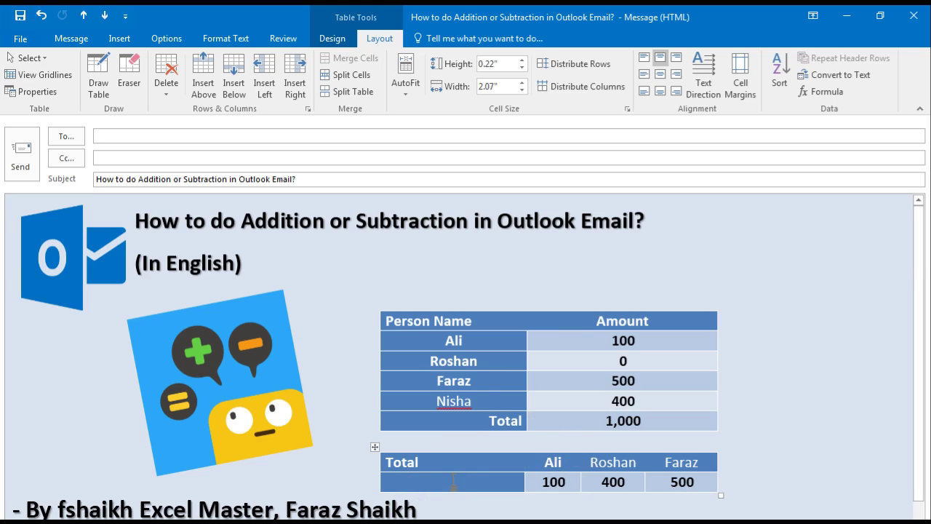
# Insert a =SUM(Right) formula totalling 1000, then change Ali's 100 to -100.
pyautogui.click(829, 92)
pyautogui.write('SUM(')
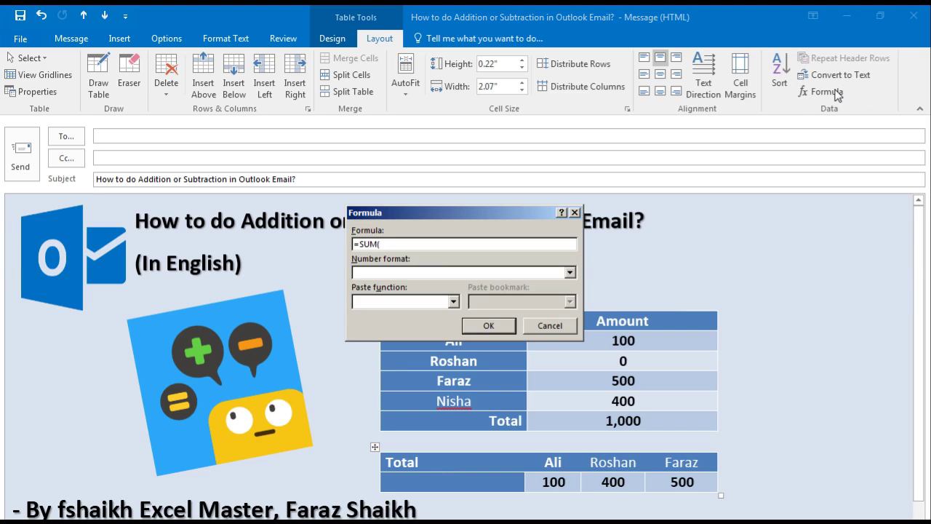
pyautogui.write('Right)')
pyautogui.click(488, 325)
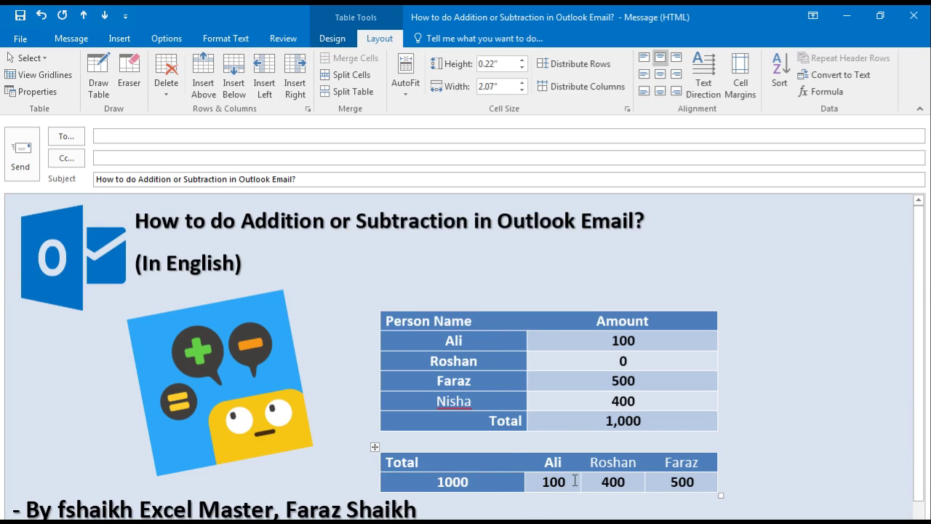
pyautogui.click(539, 481)
pyautogui.write('-')
# Recalculate the second table's SUM(Right) total to 800.
pyautogui.doubleClick(452, 482)
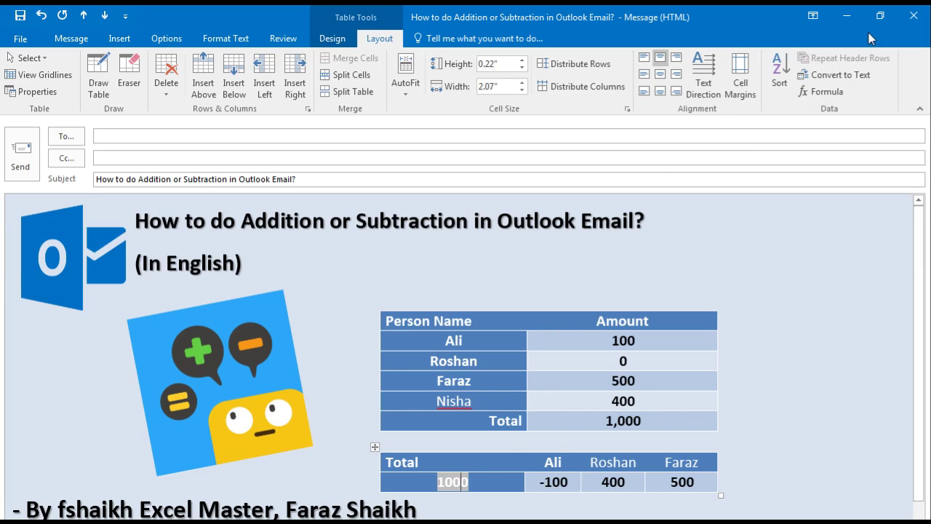
pyautogui.click(821, 92)
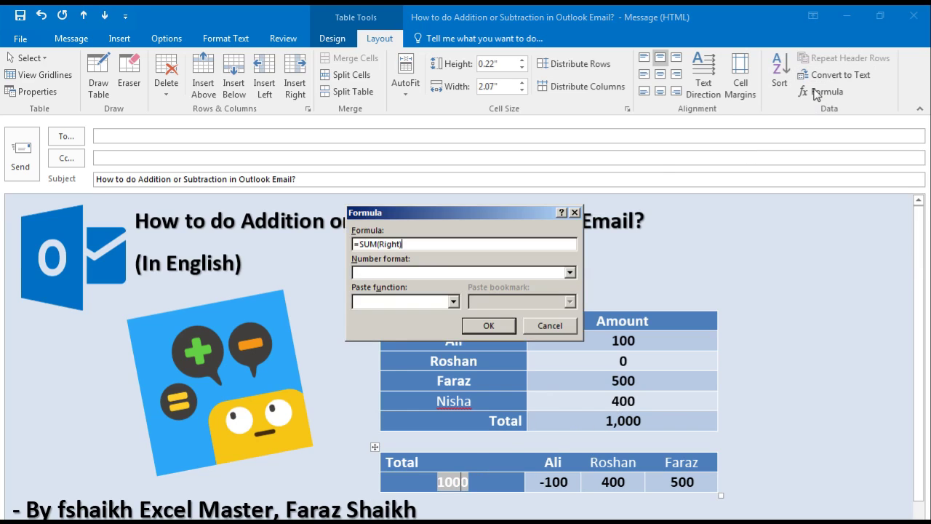
pyautogui.click(469, 327)
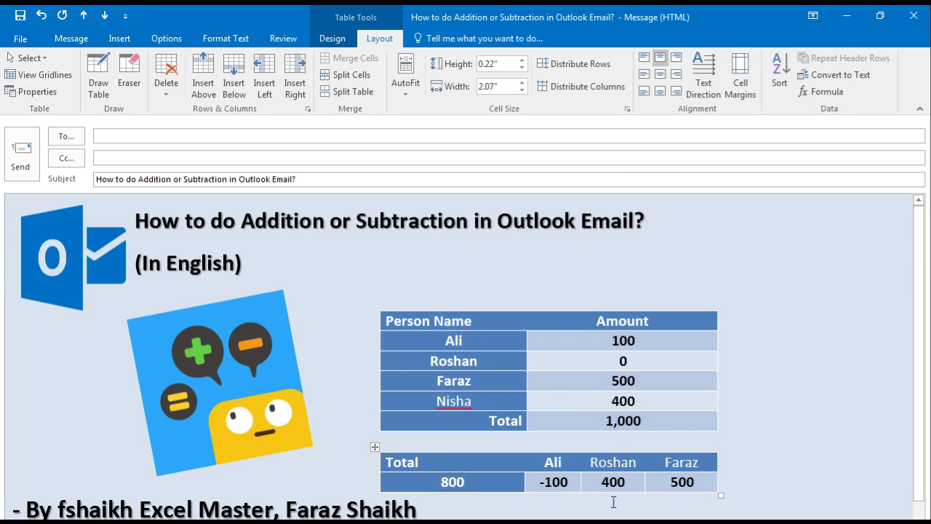
# Replace Roshan's 400 with 0 and recalculate the total to 400.
pyautogui.doubleClick(559, 486)
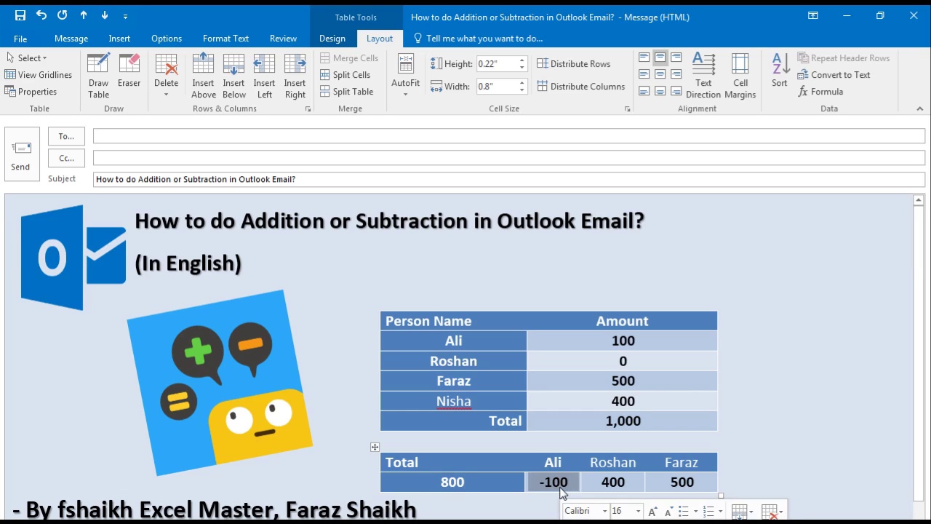
pyautogui.doubleClick(614, 482)
pyautogui.press('Delete')
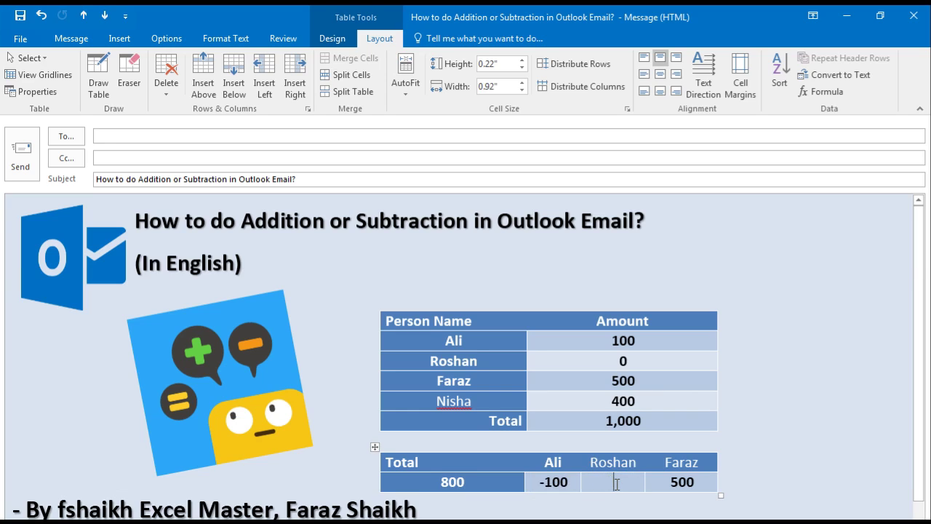
pyautogui.write('0')
pyautogui.doubleClick(445, 483)
pyautogui.click(826, 93)
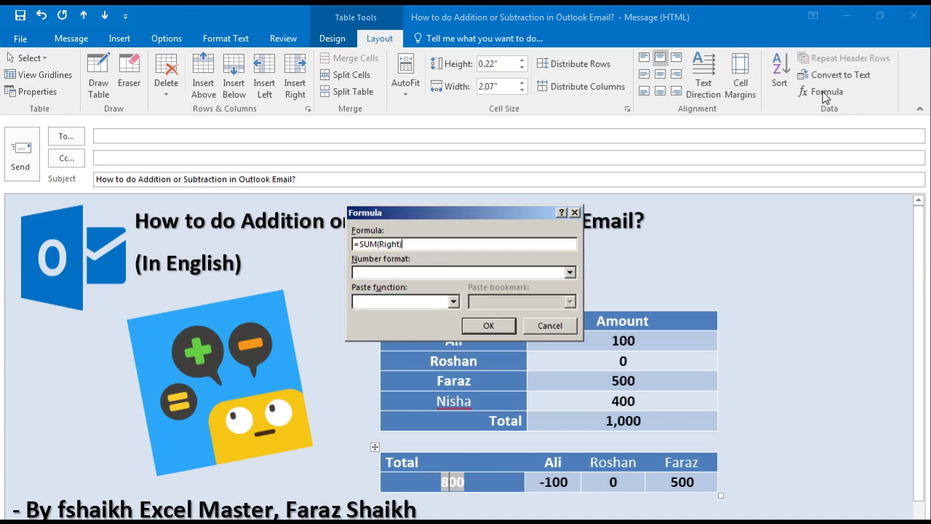
pyautogui.click(489, 327)
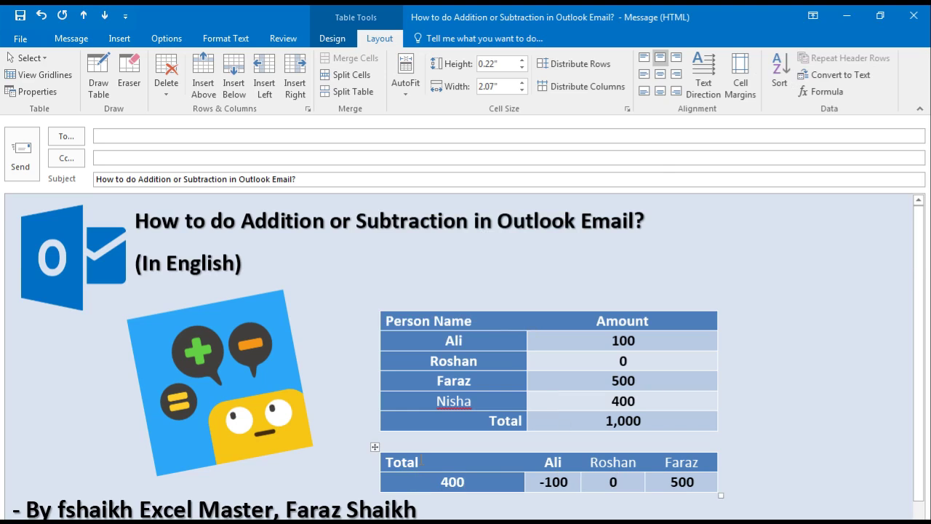
# Replace Faraz's 500 with a =SUM(LEFT) formula showing 300.
pyautogui.click(687, 486)
pyautogui.doubleClick(687, 481)
pyautogui.click(830, 91)
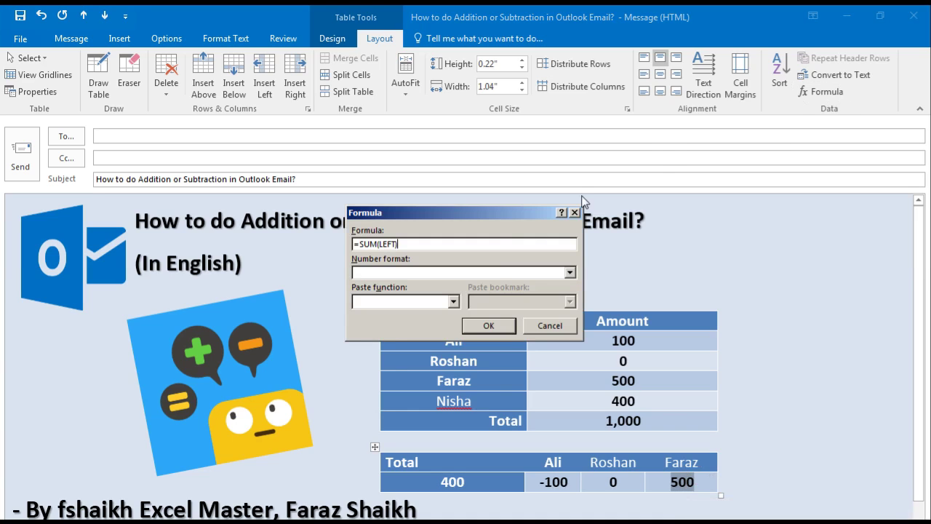
pyautogui.click(489, 327)
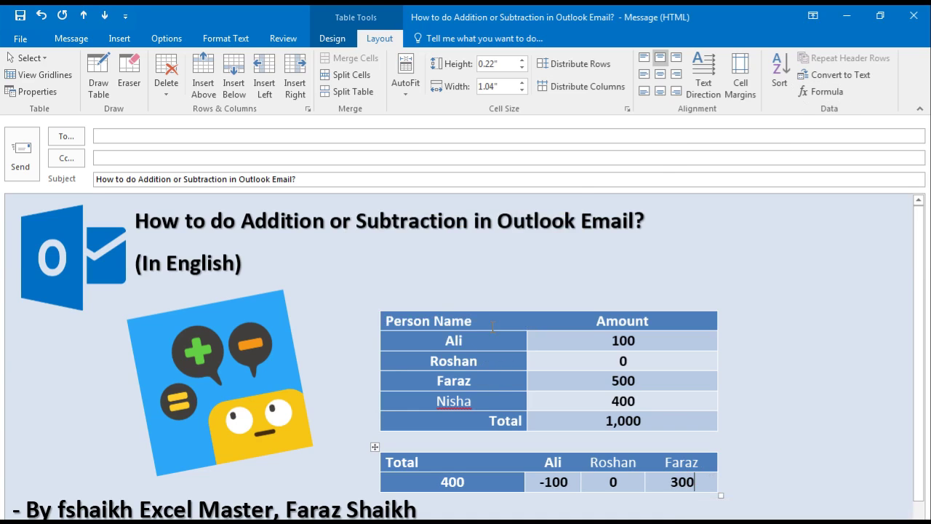